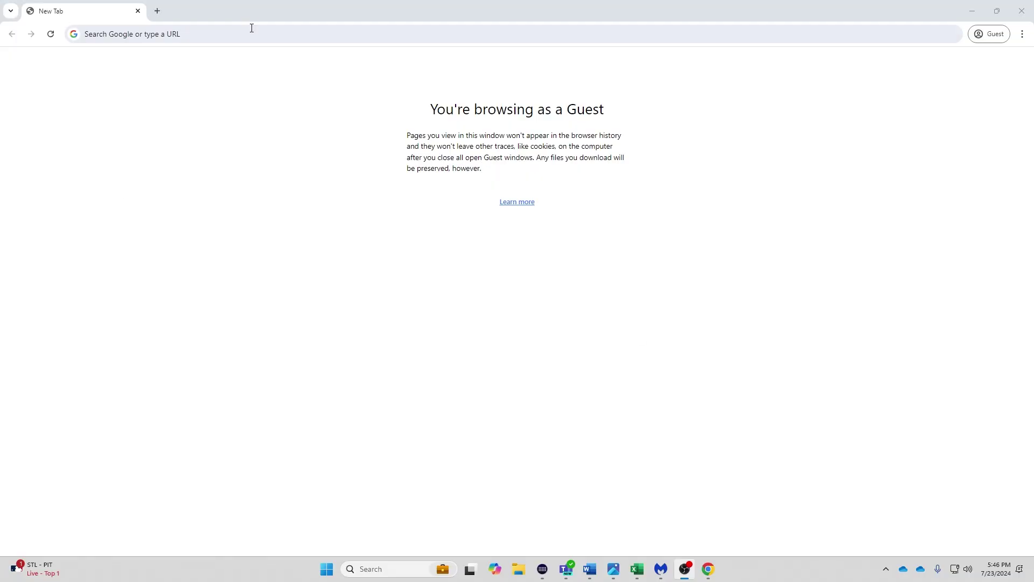
# Load suno.com and begin sign-up, then reach FL Studio's download page via a flstudio search
pyautogui.click(251, 30)
pyautogui.write('suno.com')
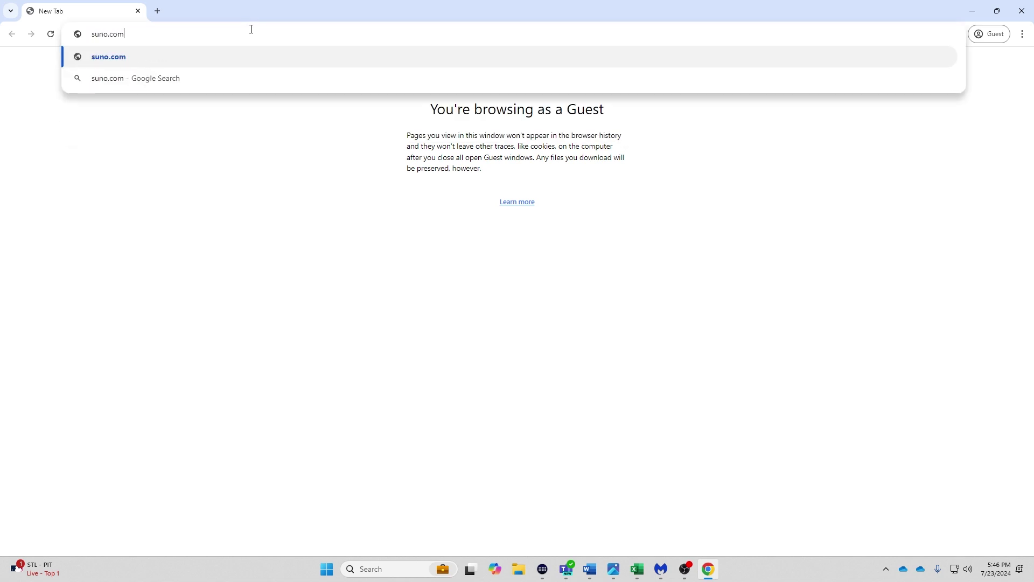
pyautogui.press('Return')
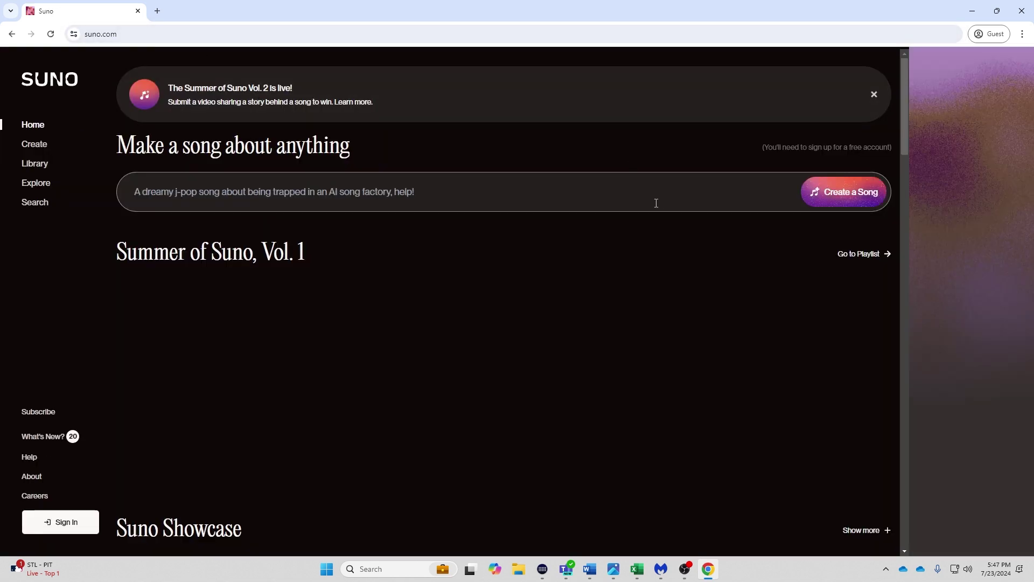
pyautogui.click(804, 202)
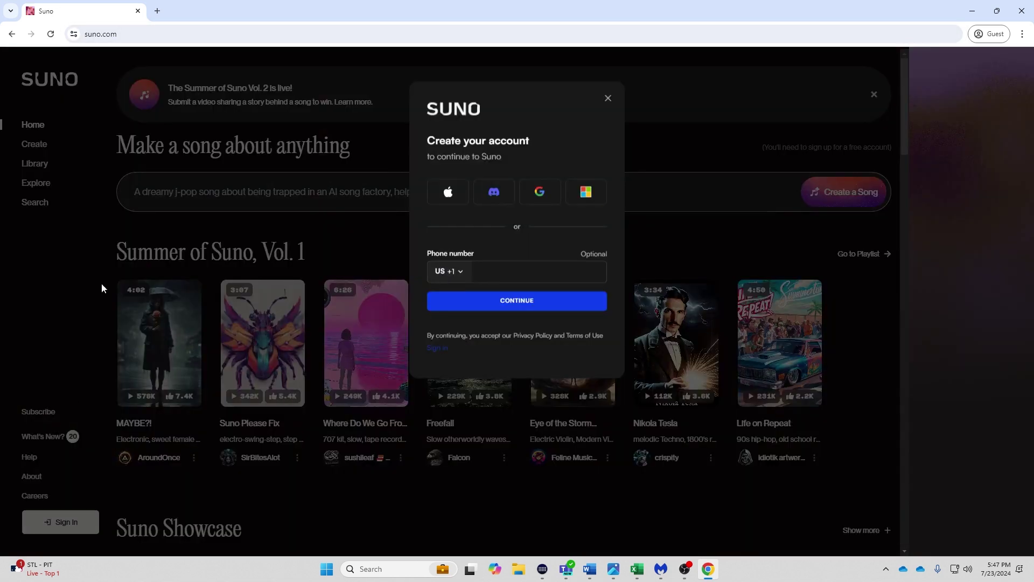
pyautogui.click(505, 273)
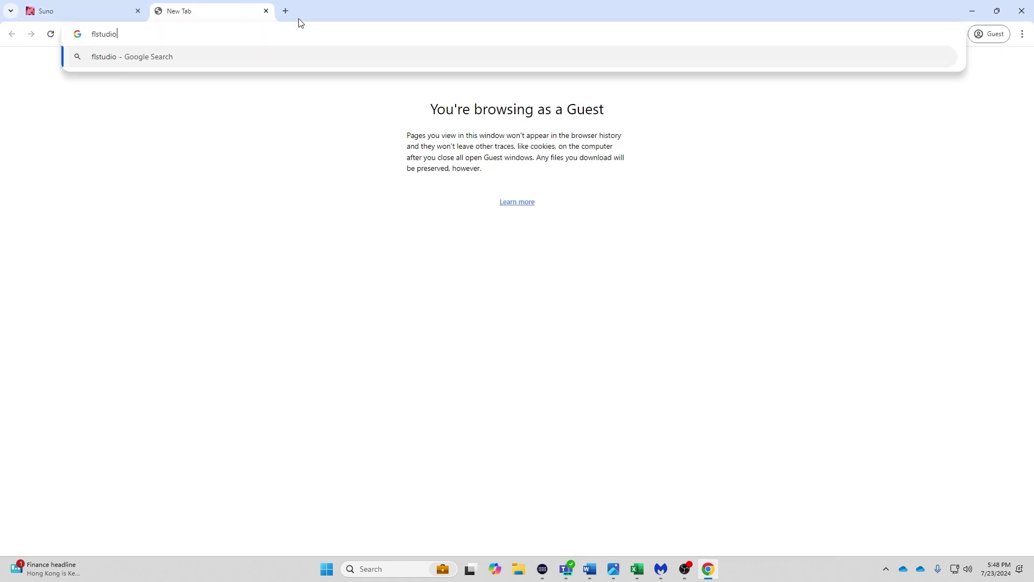
pyautogui.press('Return')
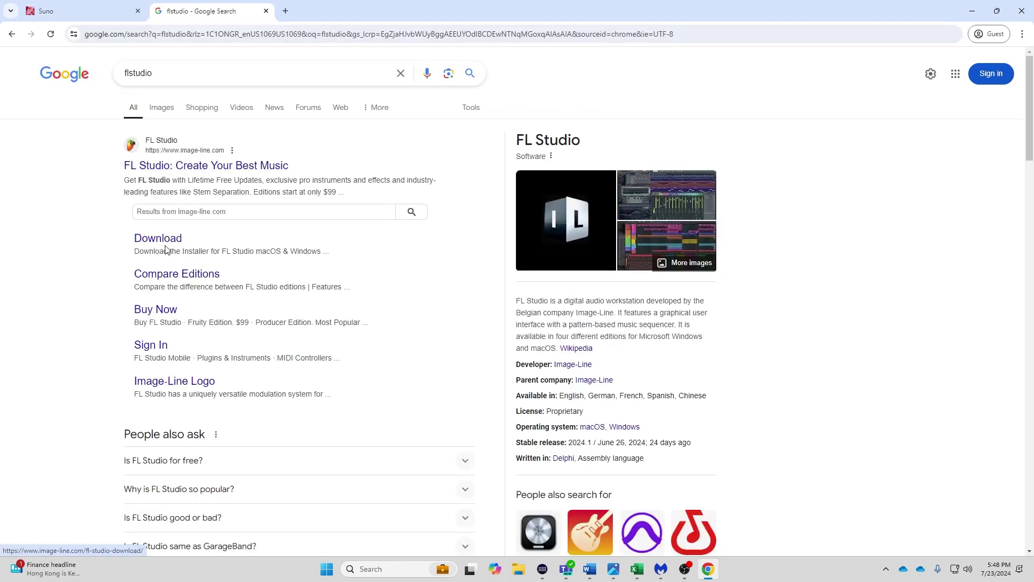
pyautogui.click(162, 241)
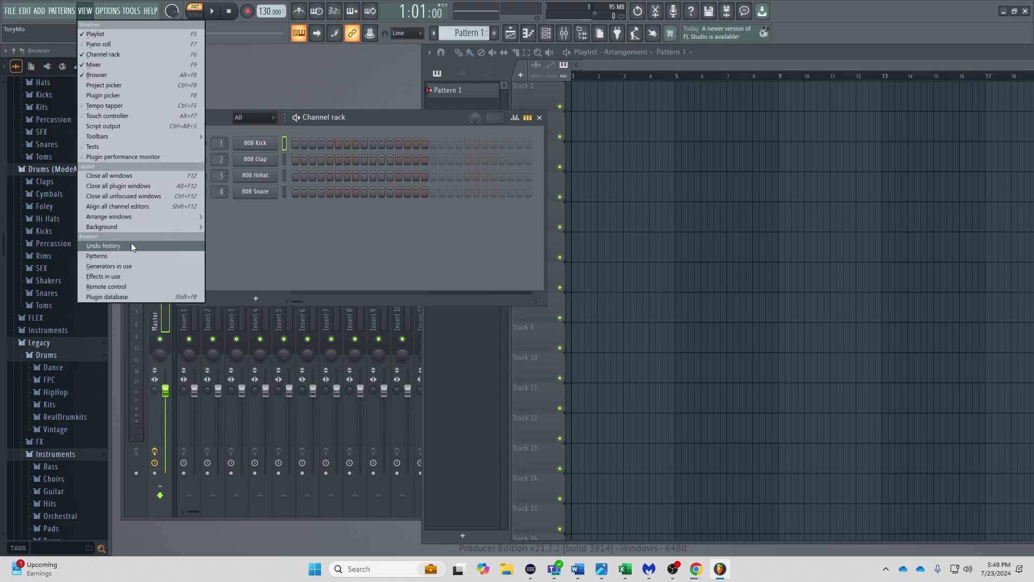
# Add channels, remove five unwanted melody notes in the piano roll, and play the pattern
pyautogui.click(131, 242)
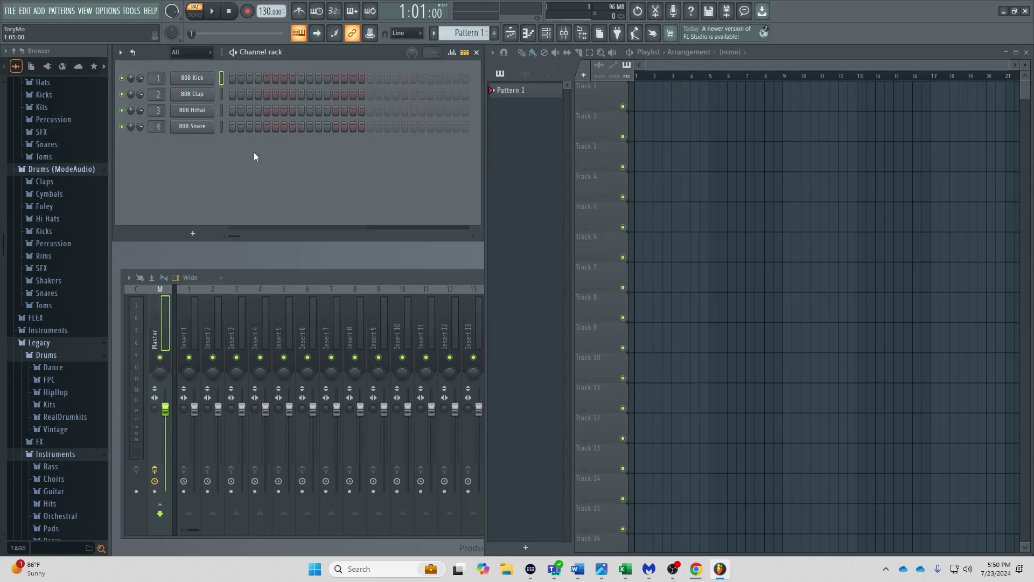
pyautogui.click(39, 11)
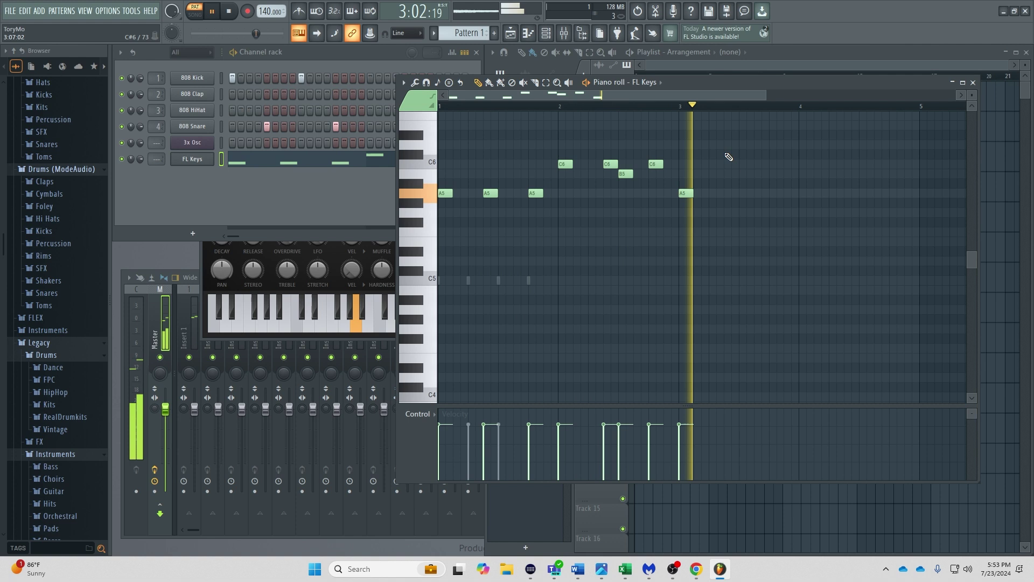
pyautogui.rightClick(445, 232)
pyautogui.rightClick(444, 280)
pyautogui.rightClick(445, 309)
pyautogui.scroll(2, 683, 194)
pyautogui.rightClick(536, 193)
pyautogui.rightClick(565, 164)
pyautogui.press('space')
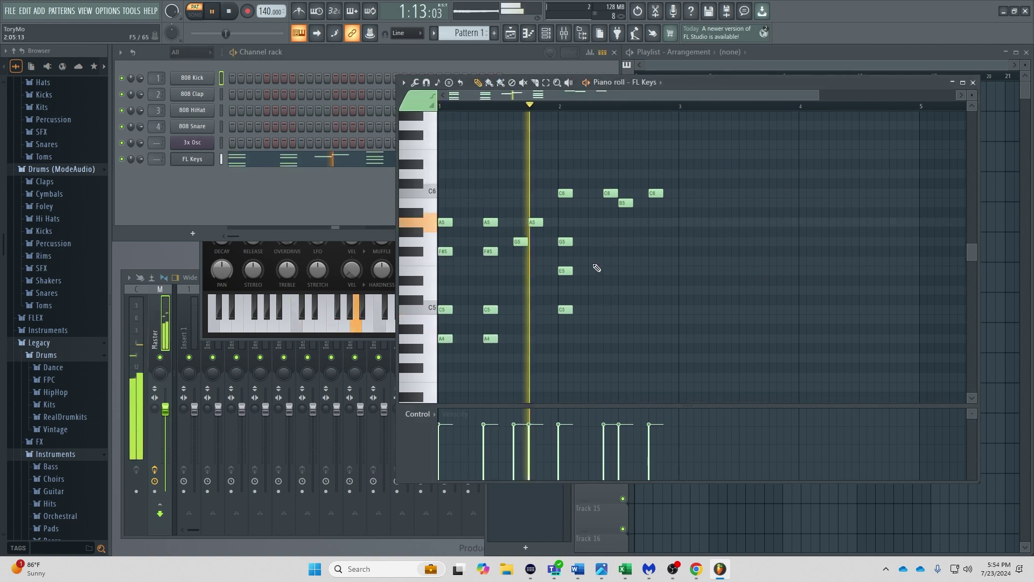
pyautogui.press('space')
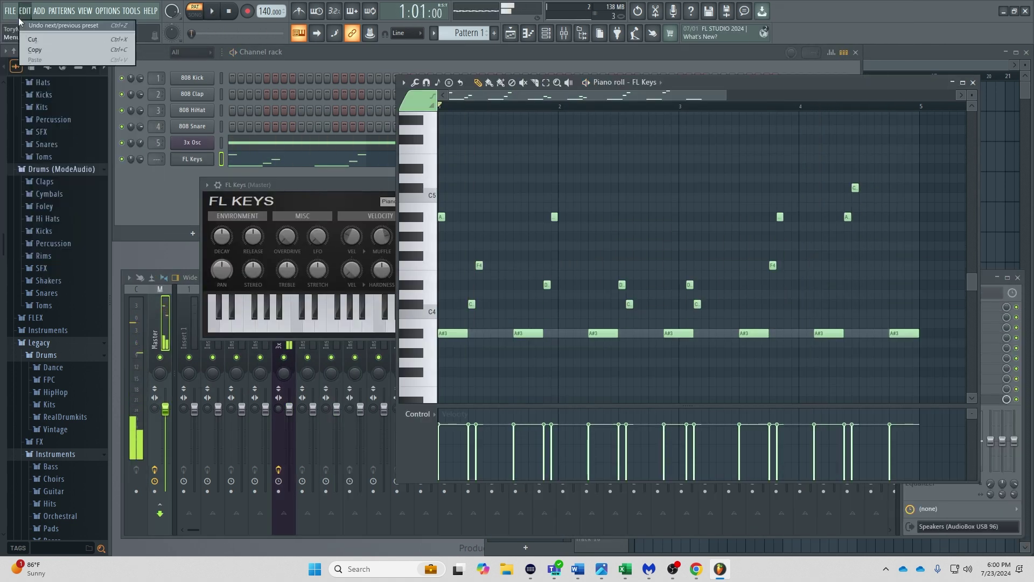
# Play the song to preview the beat and export it as a Wave file
pyautogui.click(9, 10)
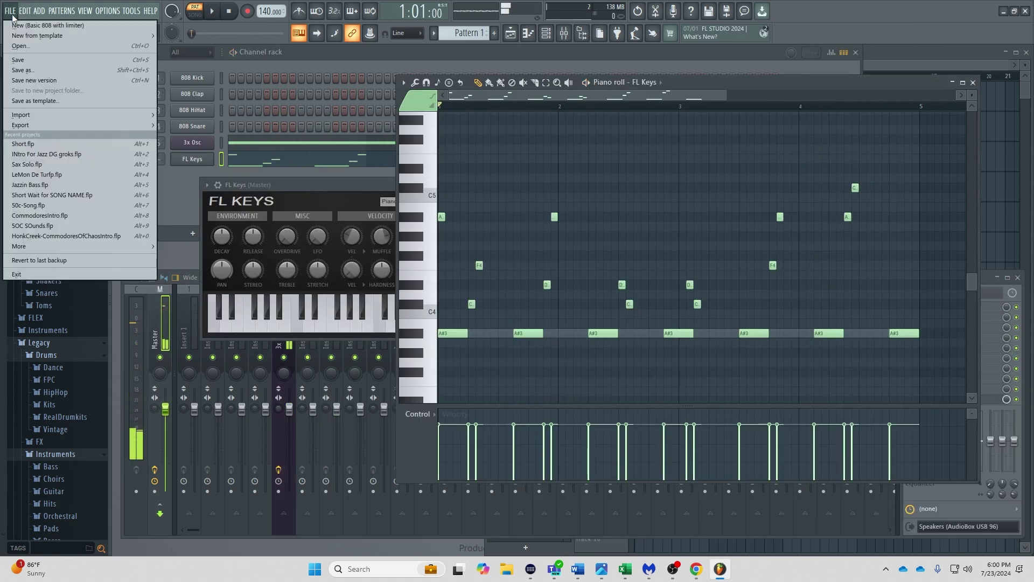
pyautogui.click(793, 81)
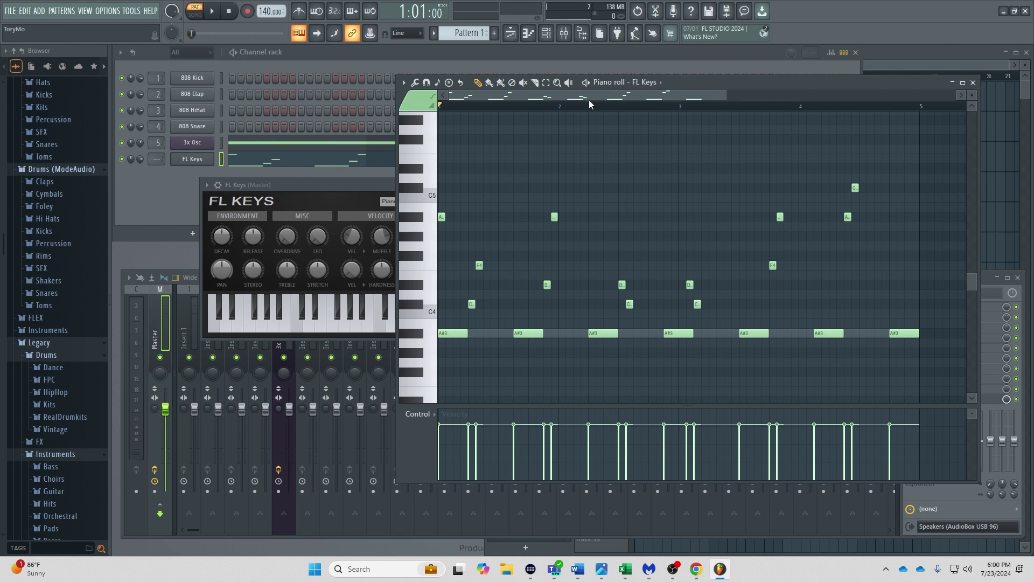
pyautogui.click(213, 12)
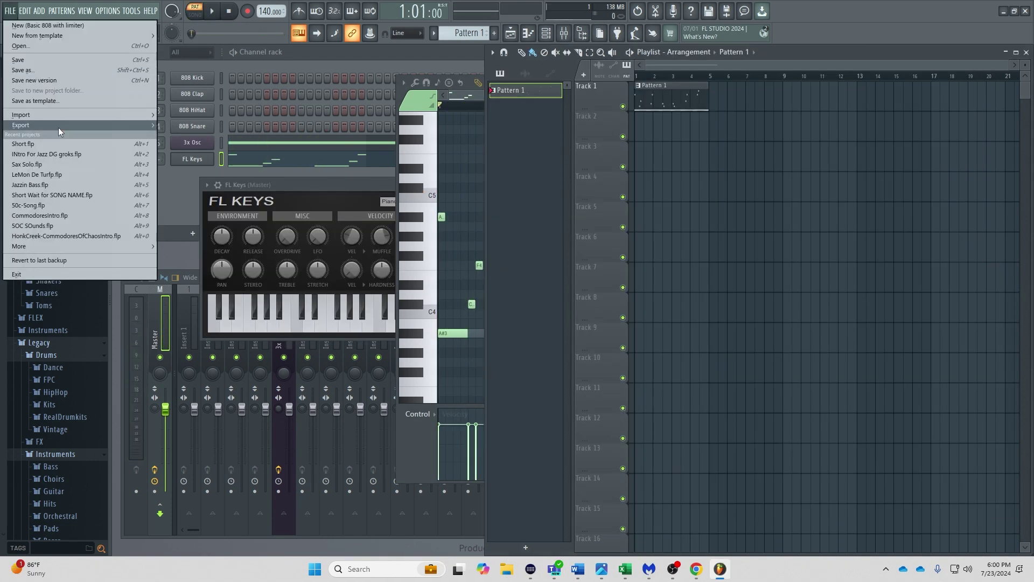
pyautogui.moveTo(151, 129)
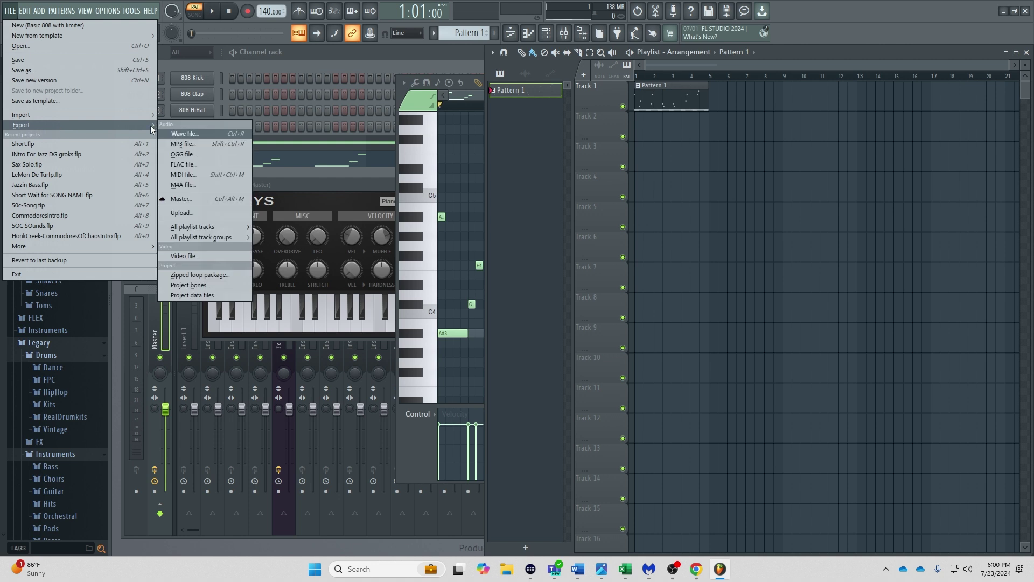
pyautogui.click(215, 132)
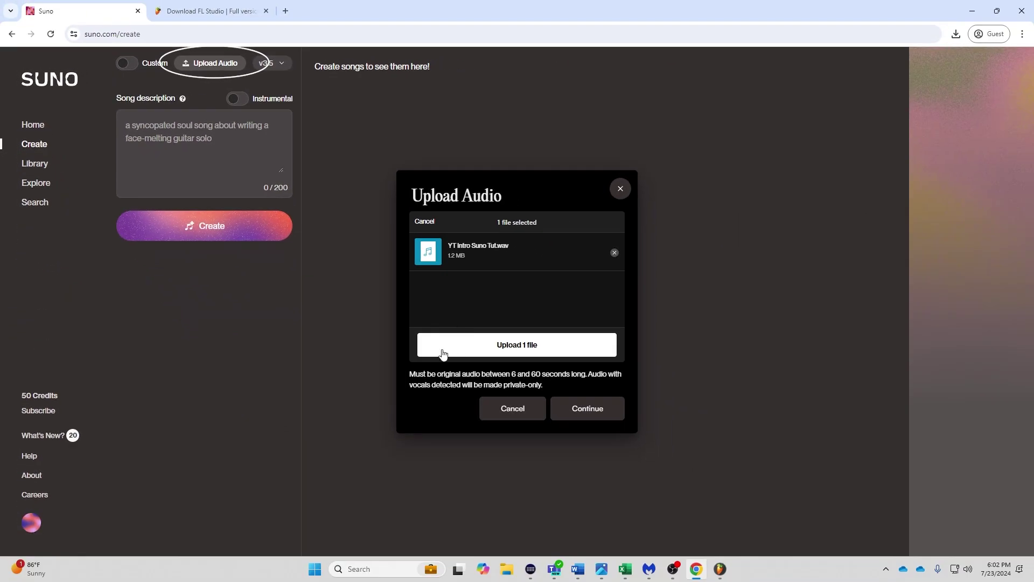
# Upload YT Intro Suno Tut.wav, skip past the title and cover settings, and agree to the terms
pyautogui.click(490, 352)
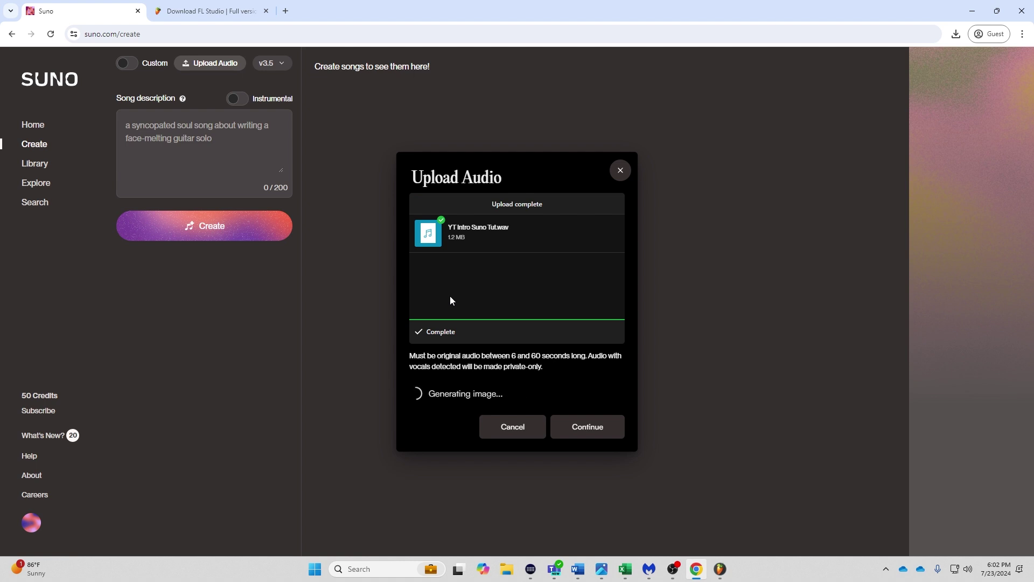
pyautogui.click(586, 444)
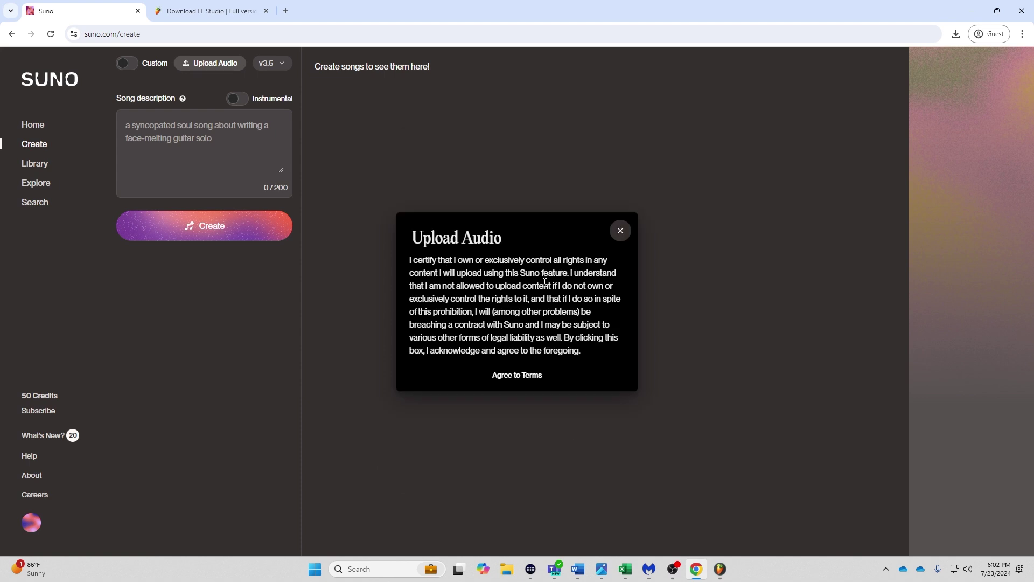
pyautogui.click(512, 382)
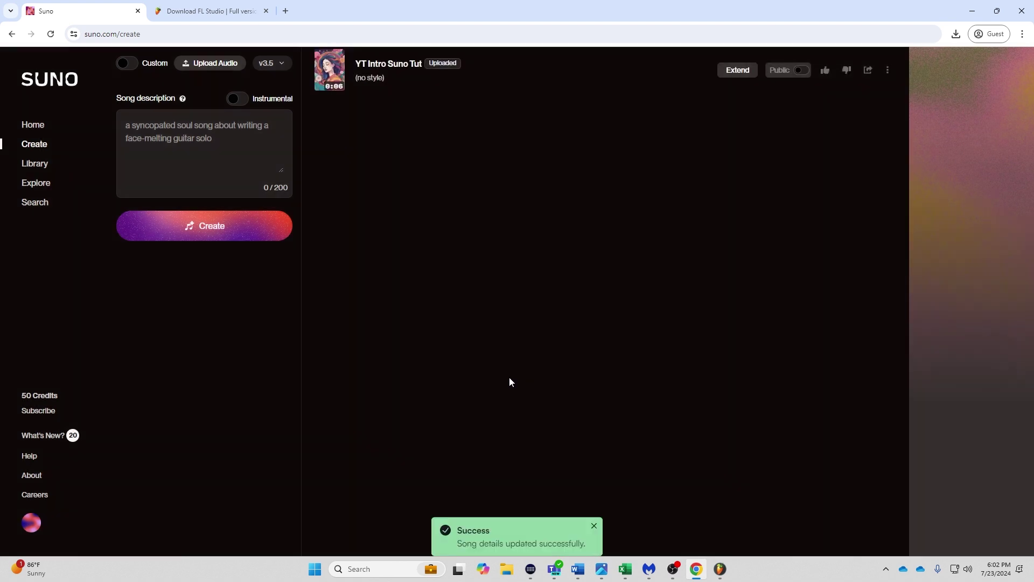
# Turn on Custom mode and start an instrumental-only extension of YT Intro Suno Tut
pyautogui.click(127, 63)
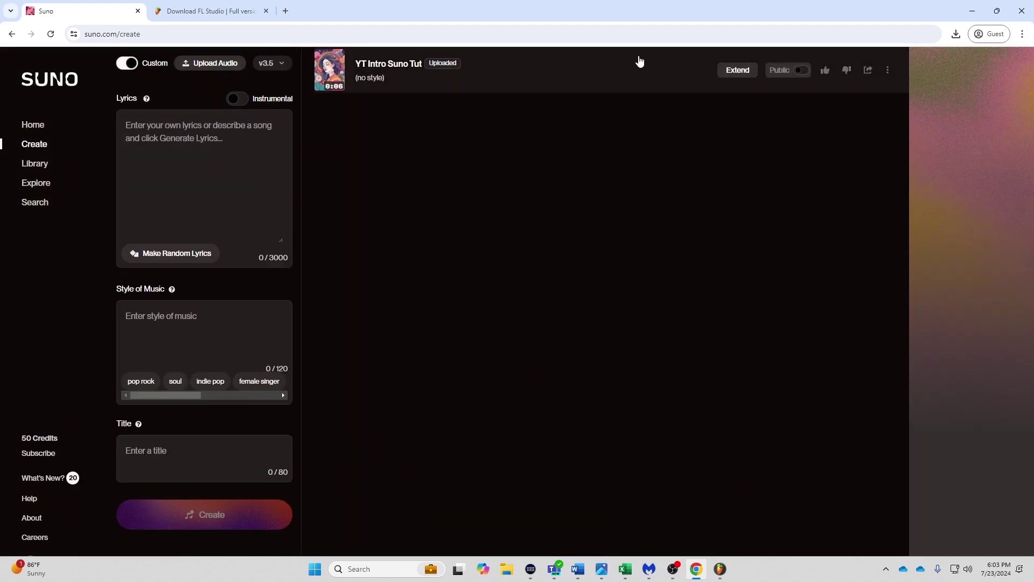
pyautogui.click(735, 71)
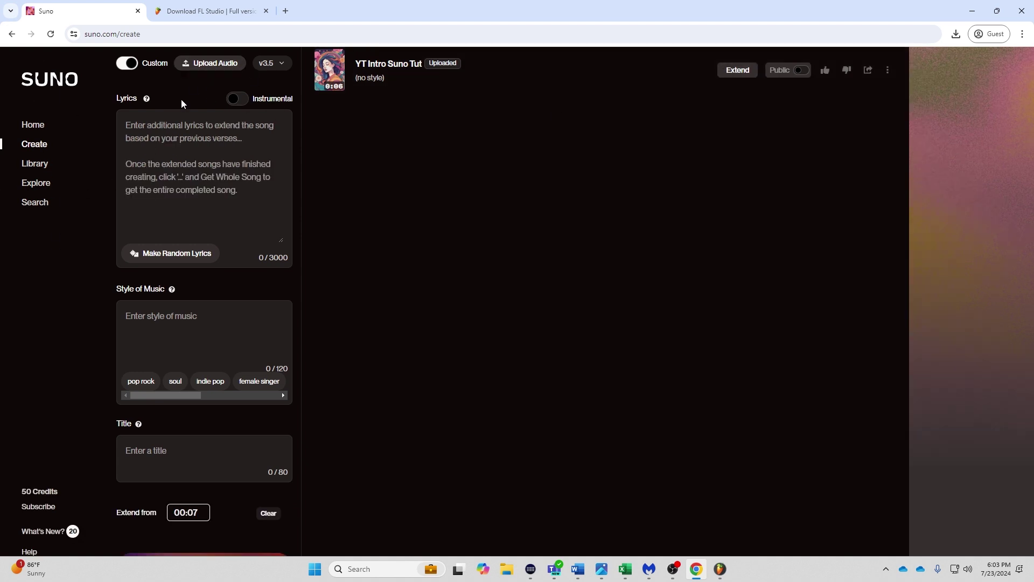
pyautogui.click(236, 99)
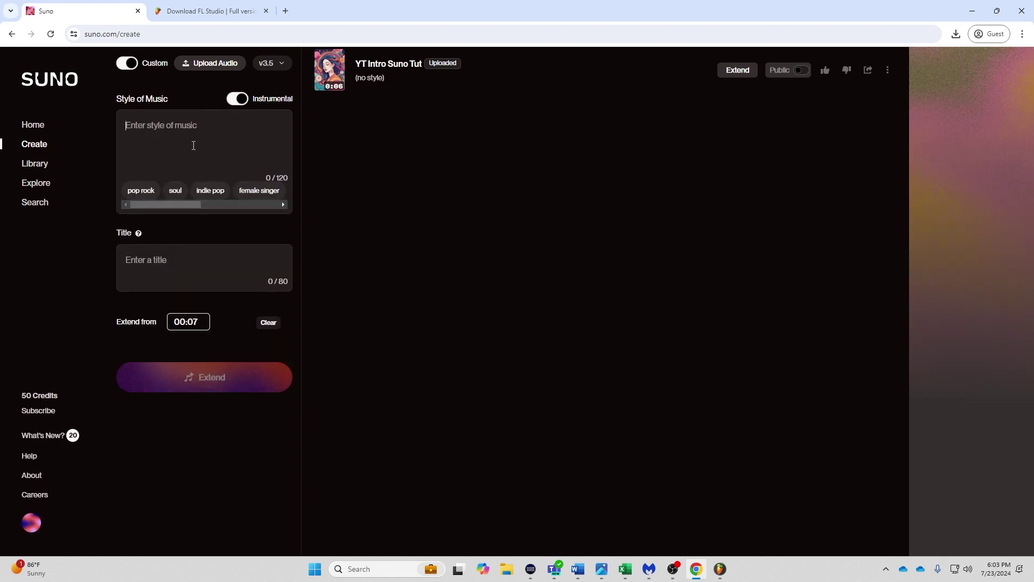
# Describe the style as an epic orchestral movie-trailer intro and title it SunoTut
pyautogui.write('M')
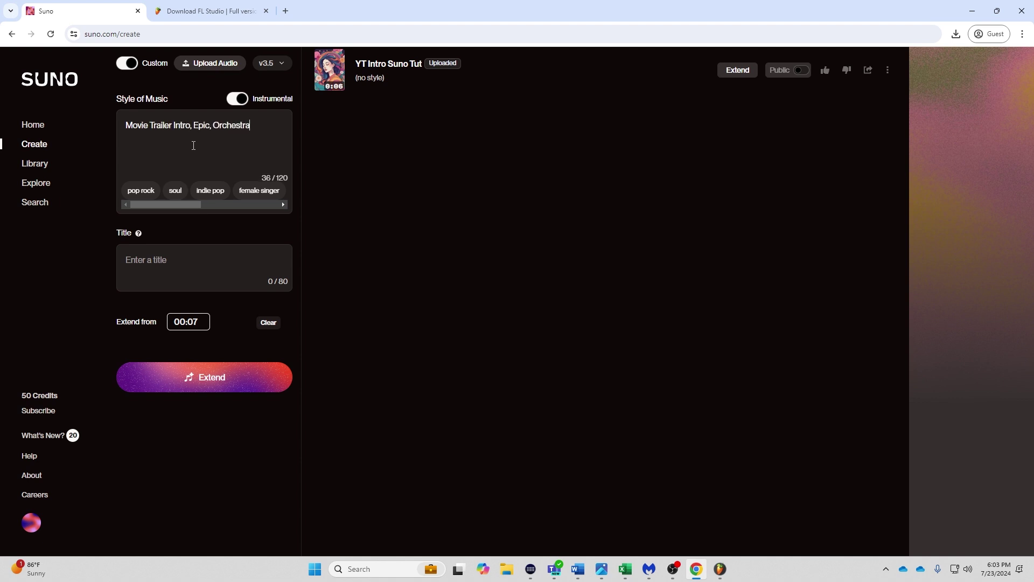
pyautogui.write('influence, pop!')
pyautogui.click(195, 260)
pyautogui.write('SunoTut')
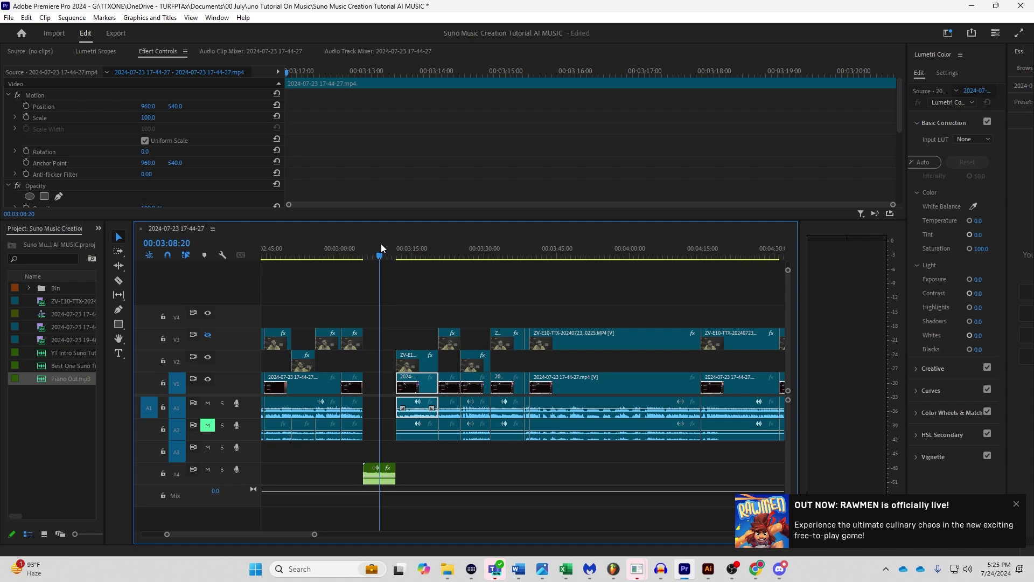
# Move the Premiere Pro playhead to 00:03:12:07 on the time ruler
pyautogui.click(399, 253)
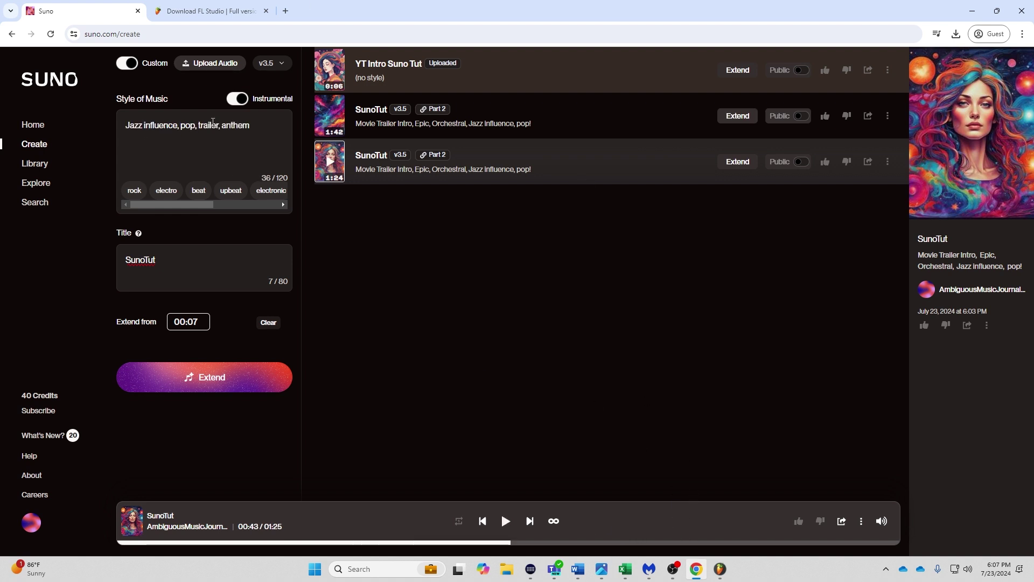
# Append 'build-up' to the style, extend again, and play the new SunoTut track
pyautogui.write(', build-up')
pyautogui.click(190, 370)
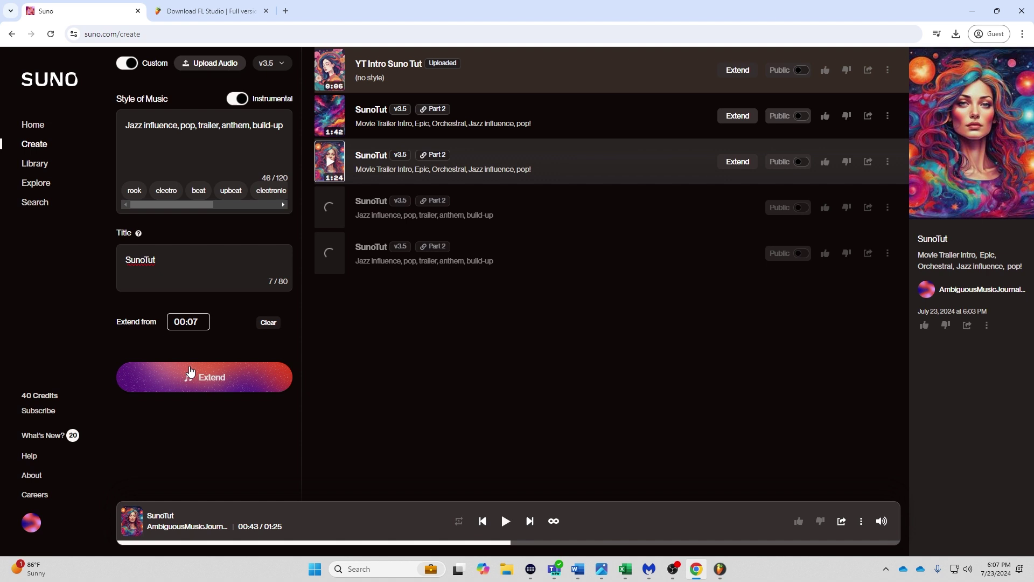
pyautogui.click(328, 213)
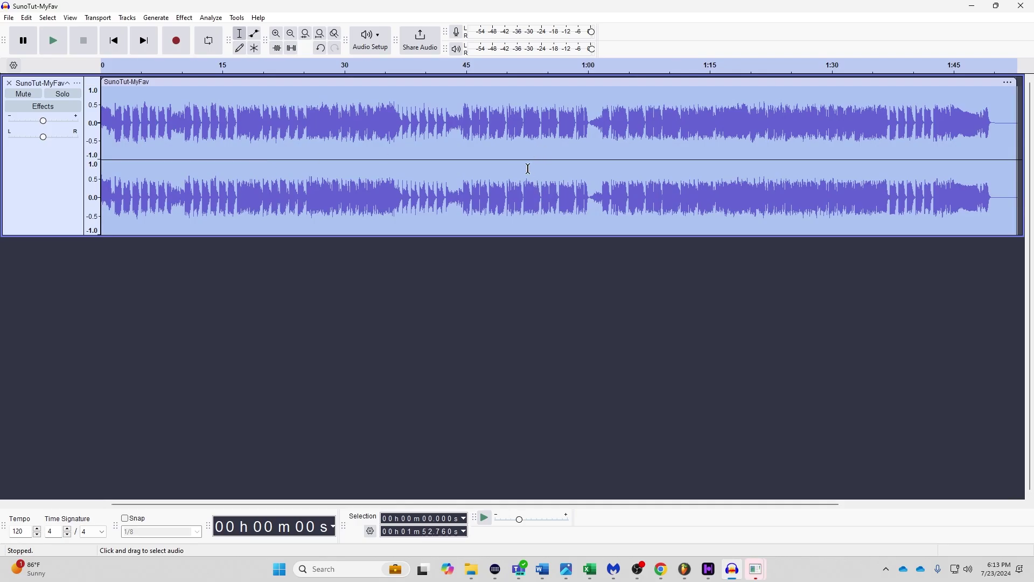
pyautogui.press('space')
# Delete the first 0.232 seconds of SunoTut-MyFav and replay it from the beginning
pyautogui.click(398, 110)
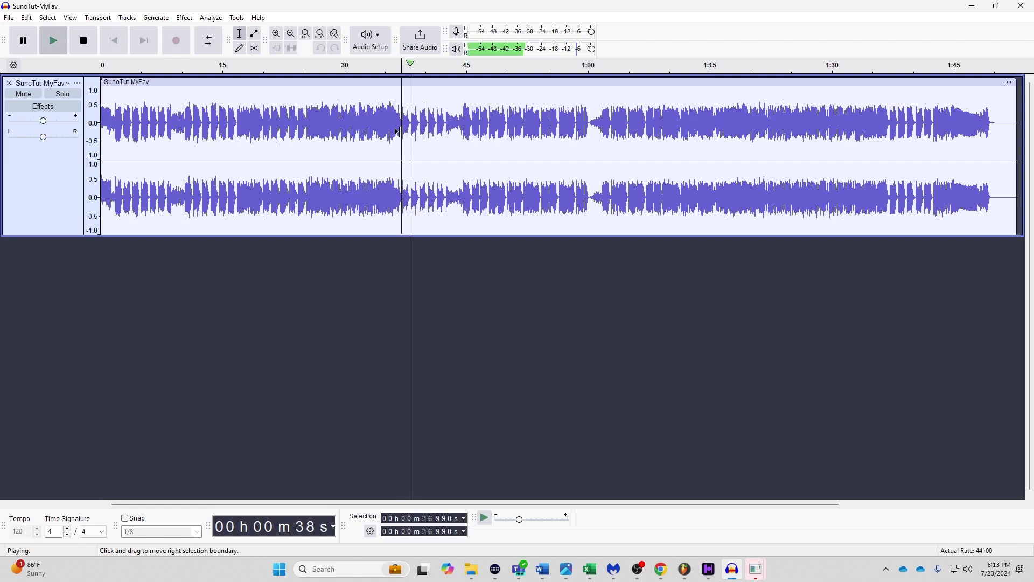
pyautogui.press('space')
pyautogui.click(393, 115)
pyautogui.hotkey('shift', 'End')
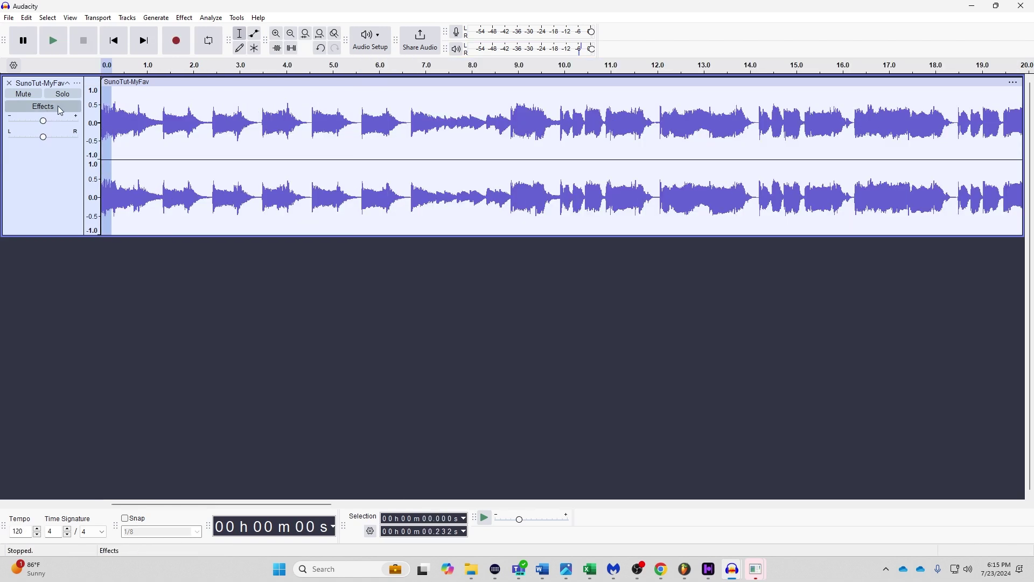
pyautogui.press('Delete')
pyautogui.press('space')
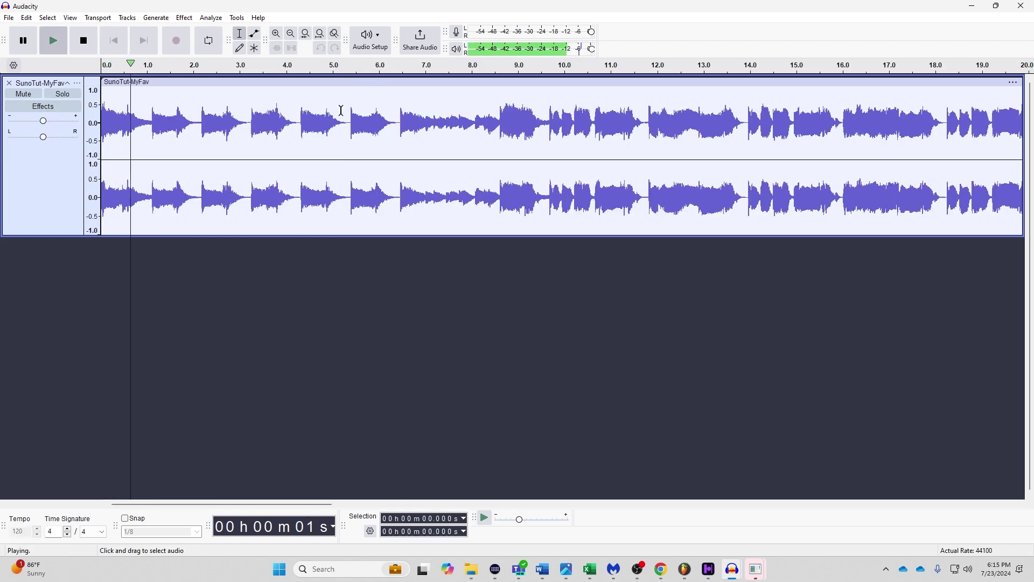
pyautogui.press('space')
pyautogui.press('space')
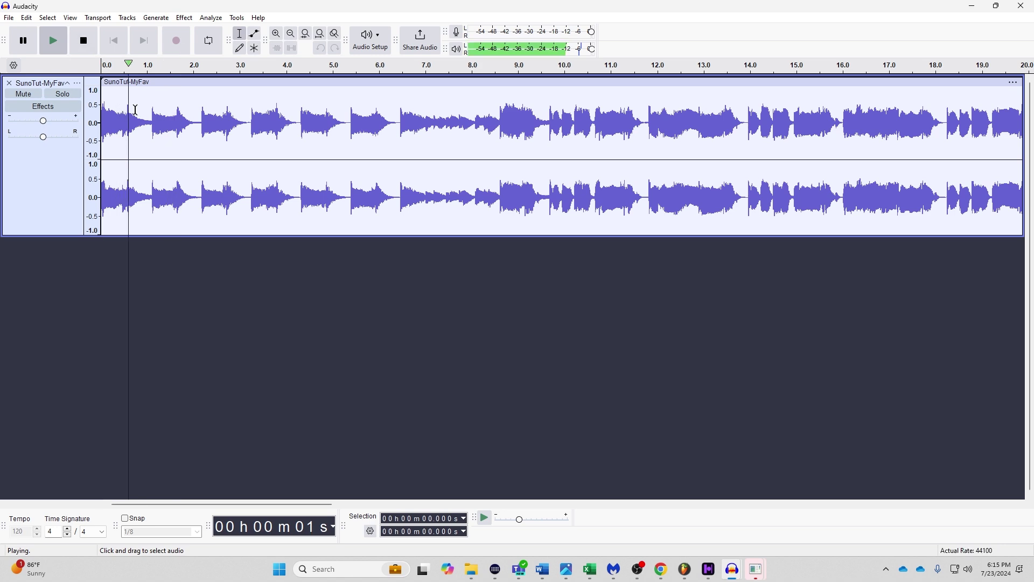